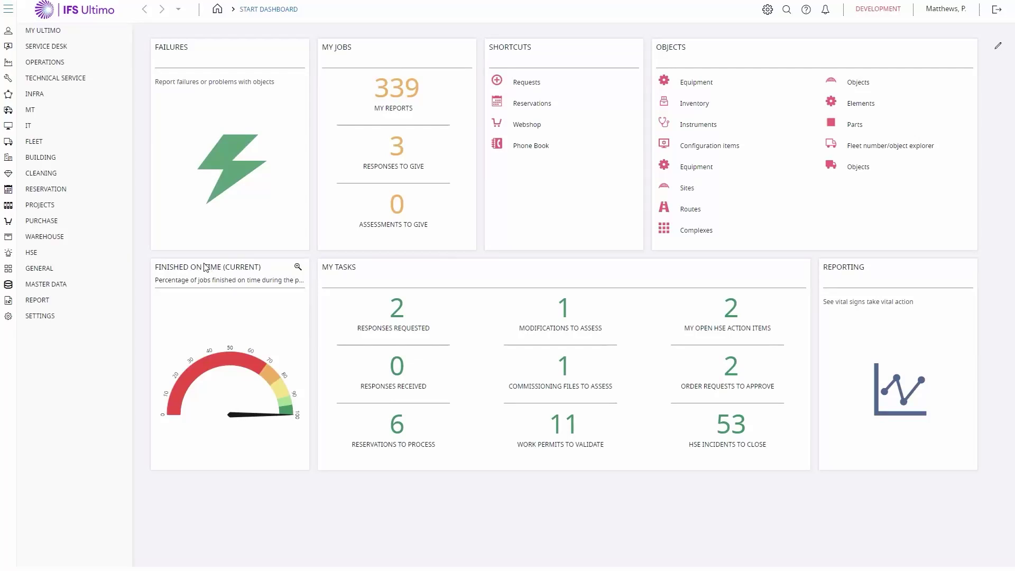
- Open the Work permit types list under Master Data > HSE > Work permits
click(61, 290)
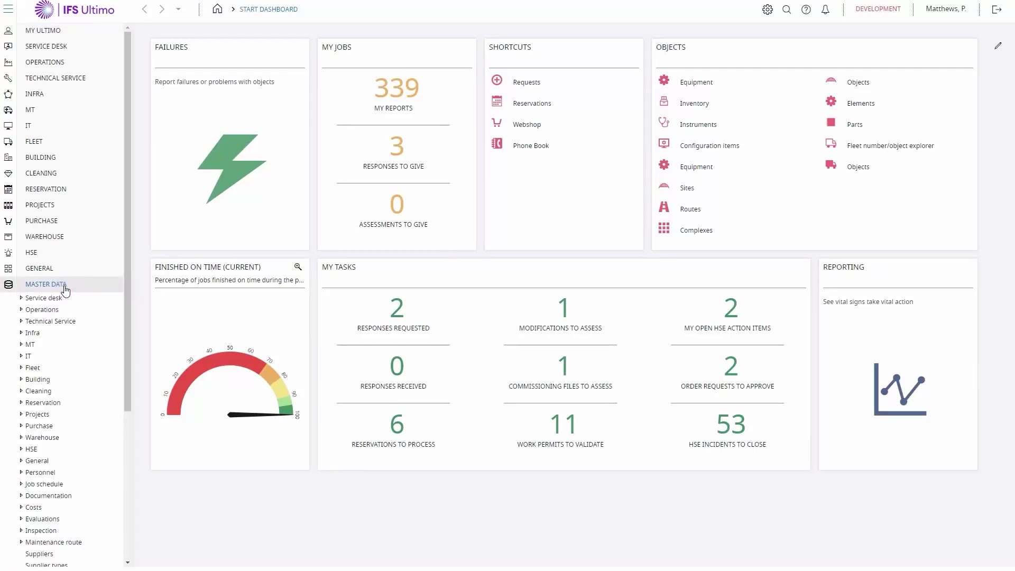
click(62, 450)
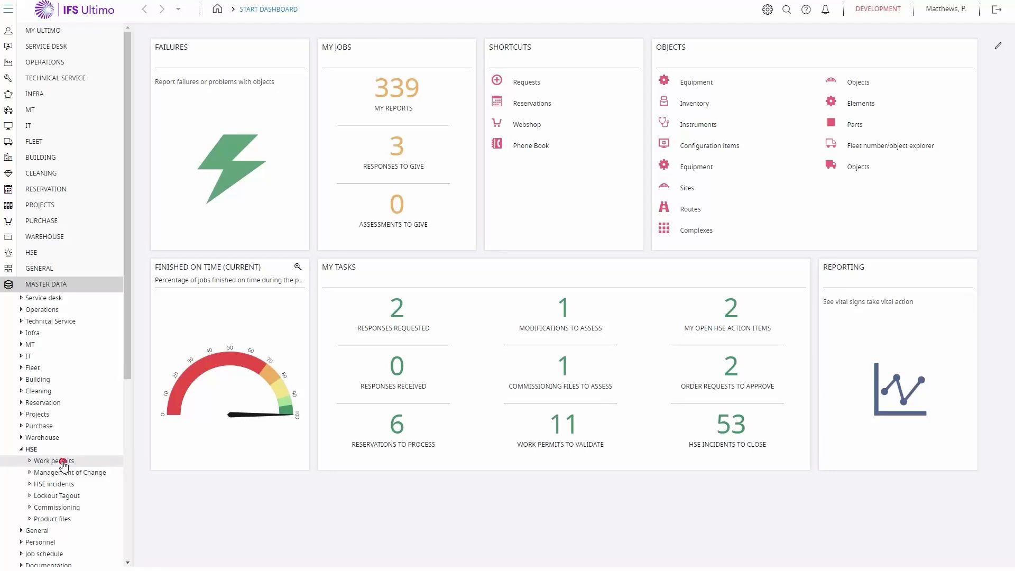
click(61, 460)
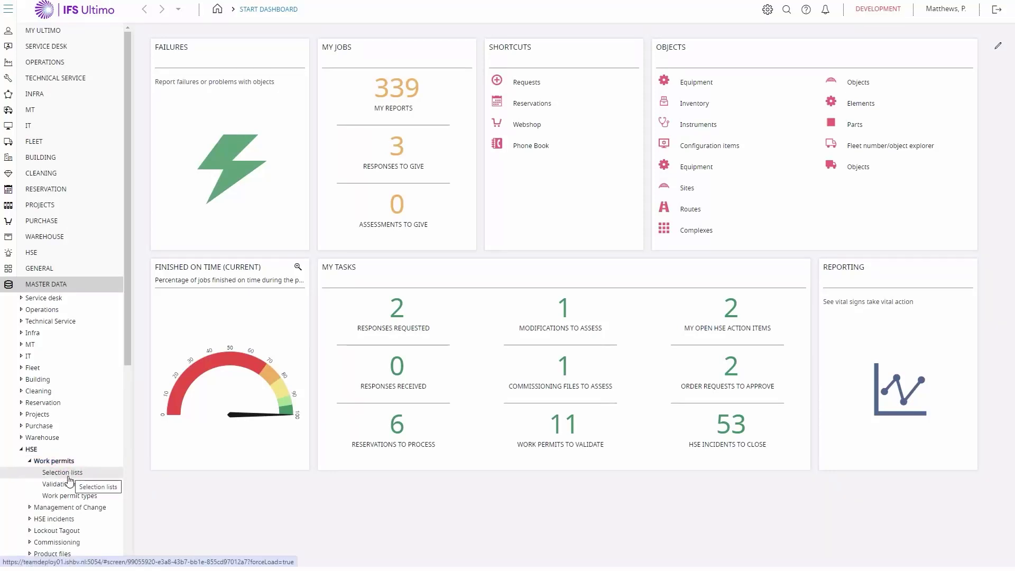
click(81, 496)
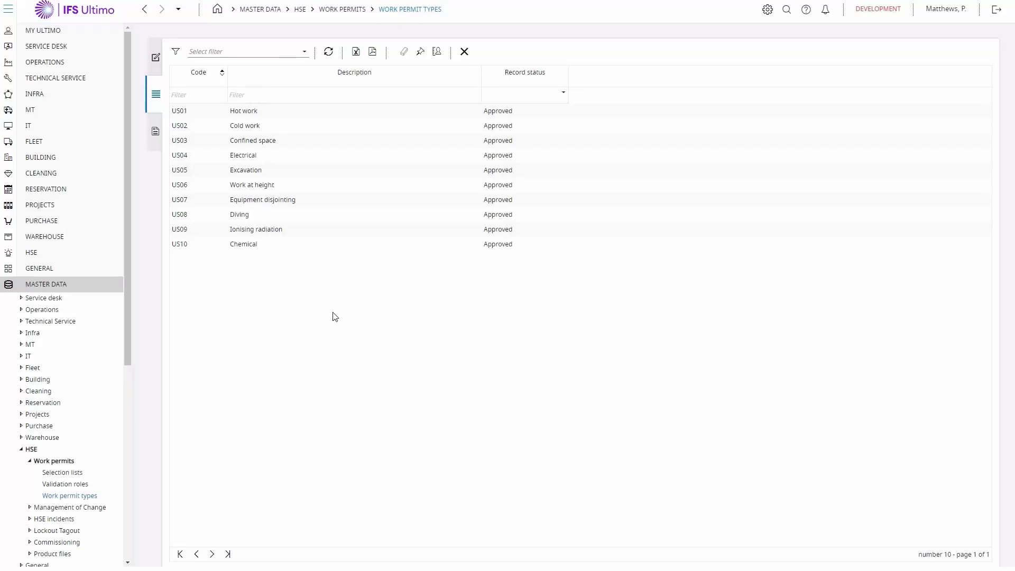
- Inspect work permit type US01 Hot work, then return to the types list
double_click(277, 112)
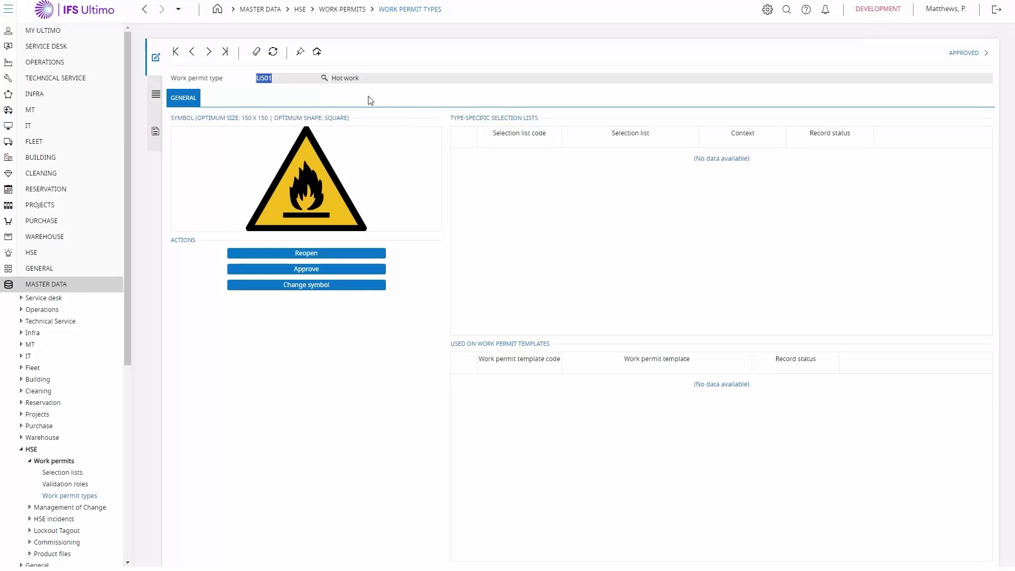
mouse_move(363, 147)
click(156, 95)
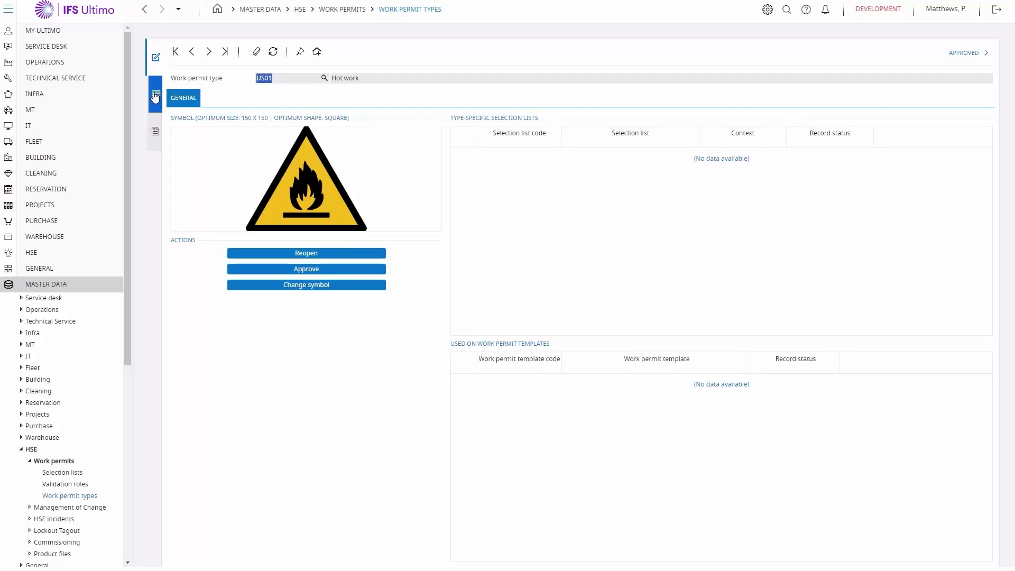
- Replace the US04 Electrical symbol with the uploaded yellow high-voltage warning triangle
double_click(266, 158)
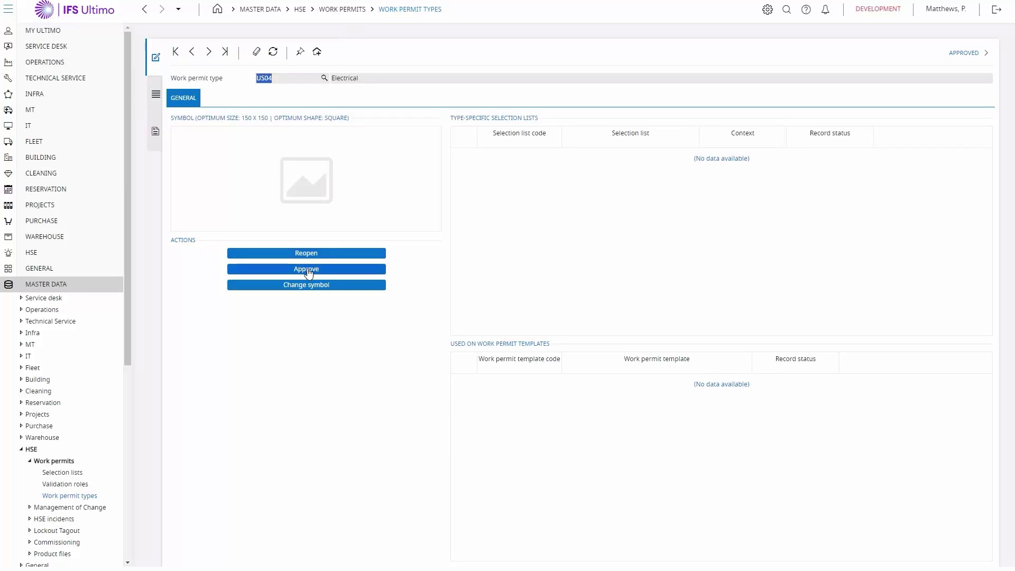
click(312, 288)
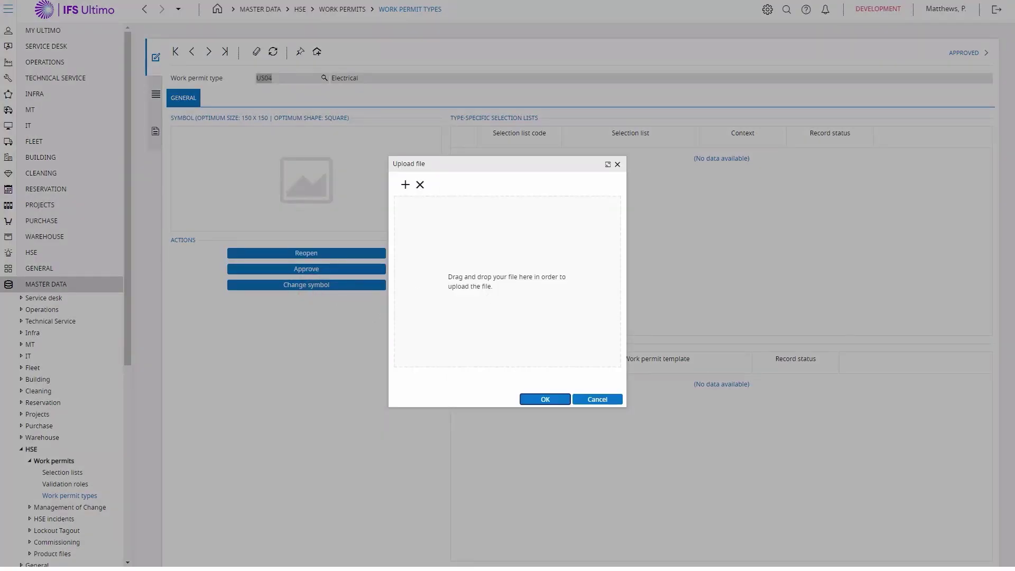
drag(1011, 198, 536, 264)
click(544, 400)
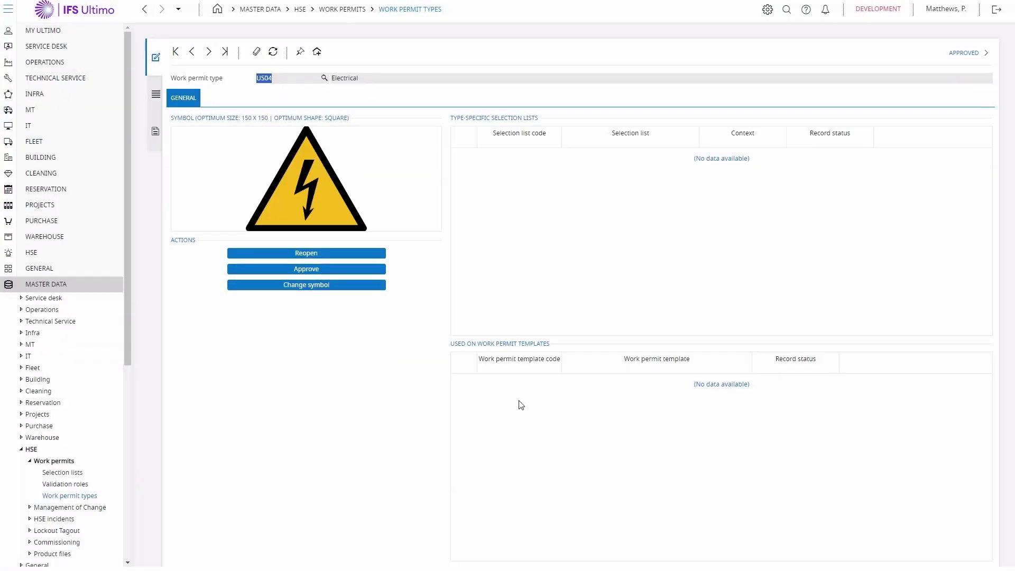
mouse_move(295, 128)
click(57, 473)
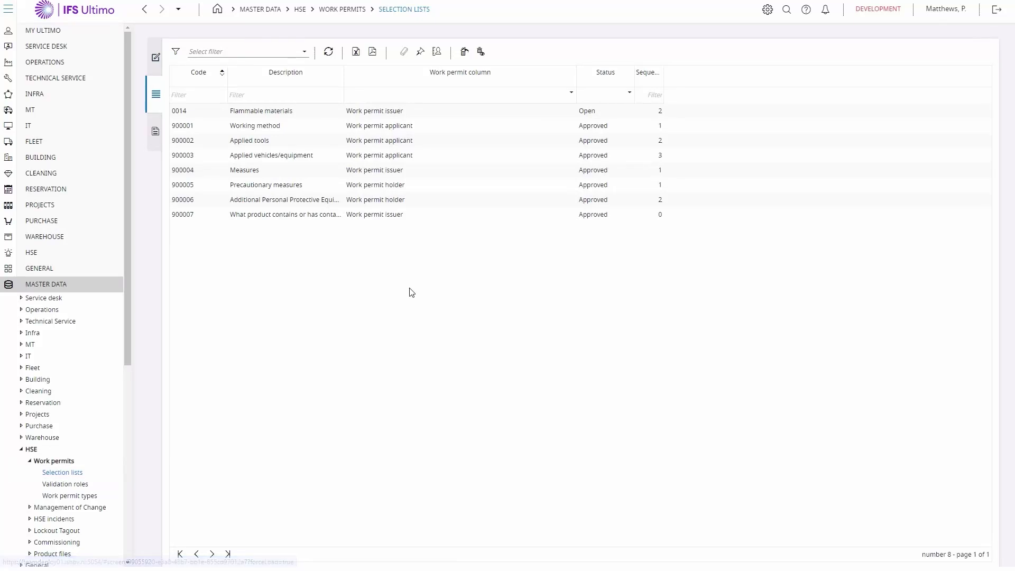
- Restrict selection list 0014 Flammable materials to work permit type US01 Hot work
double_click(309, 115)
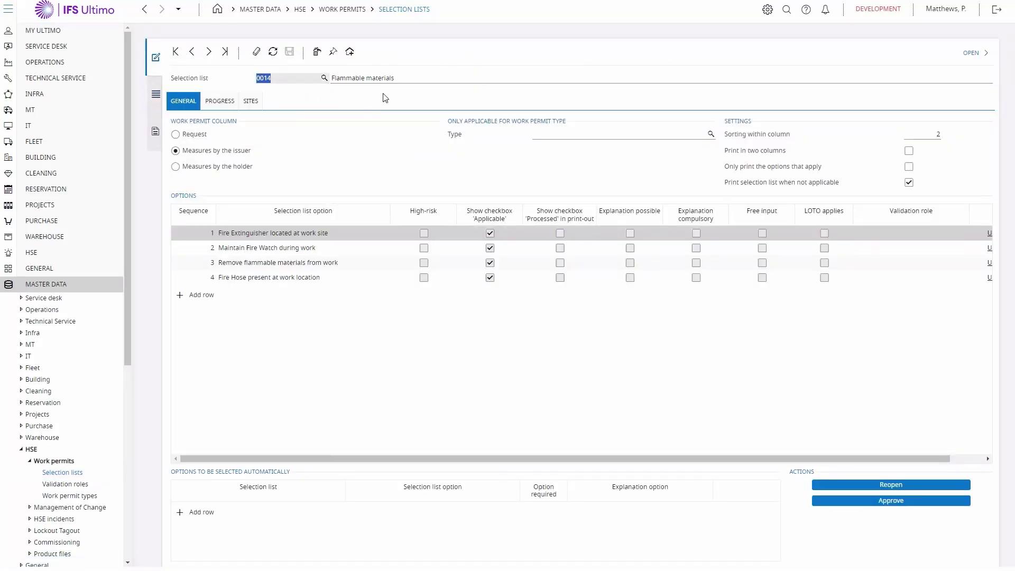
click(356, 98)
click(581, 134)
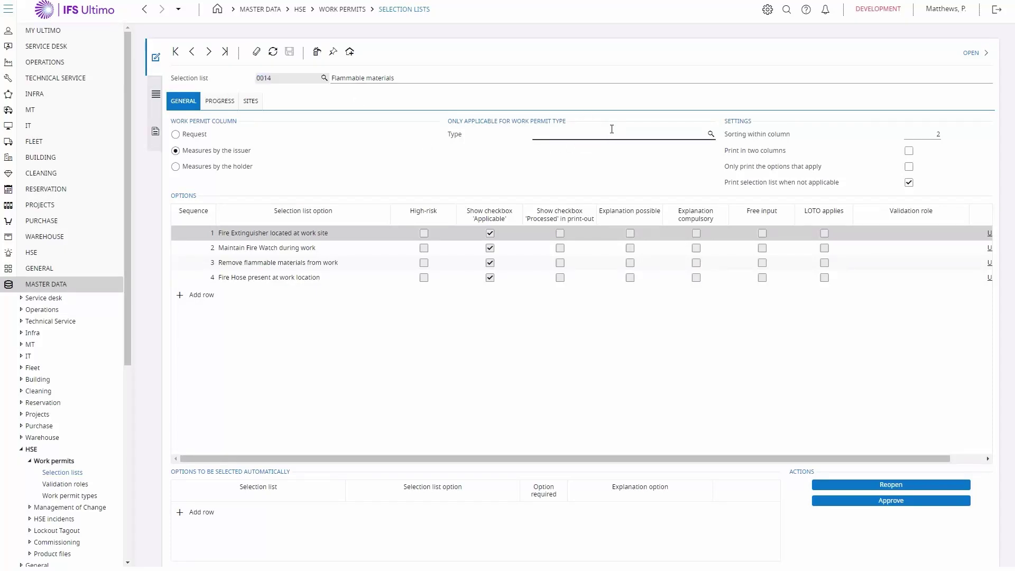
click(710, 135)
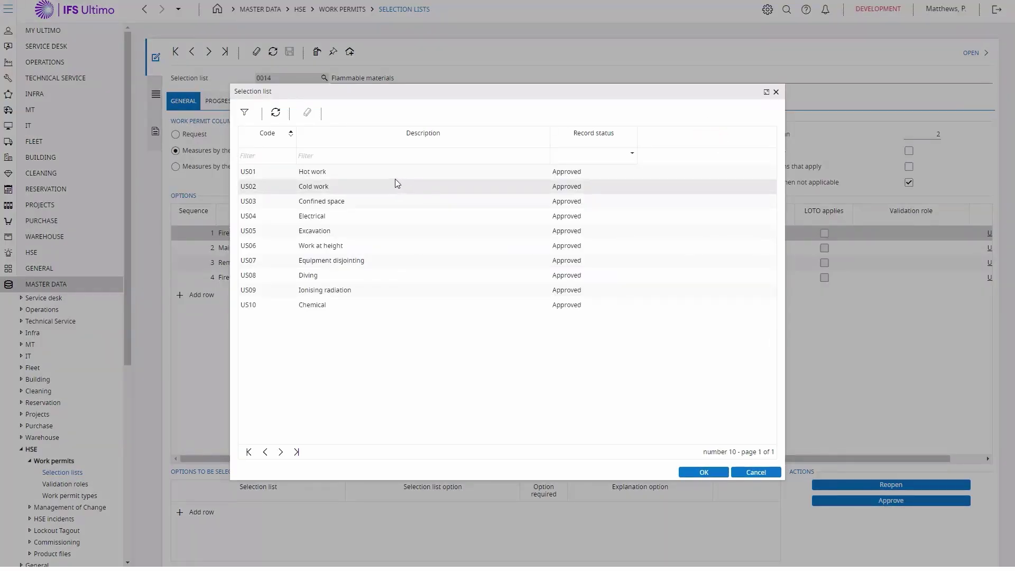
click(338, 173)
click(338, 172)
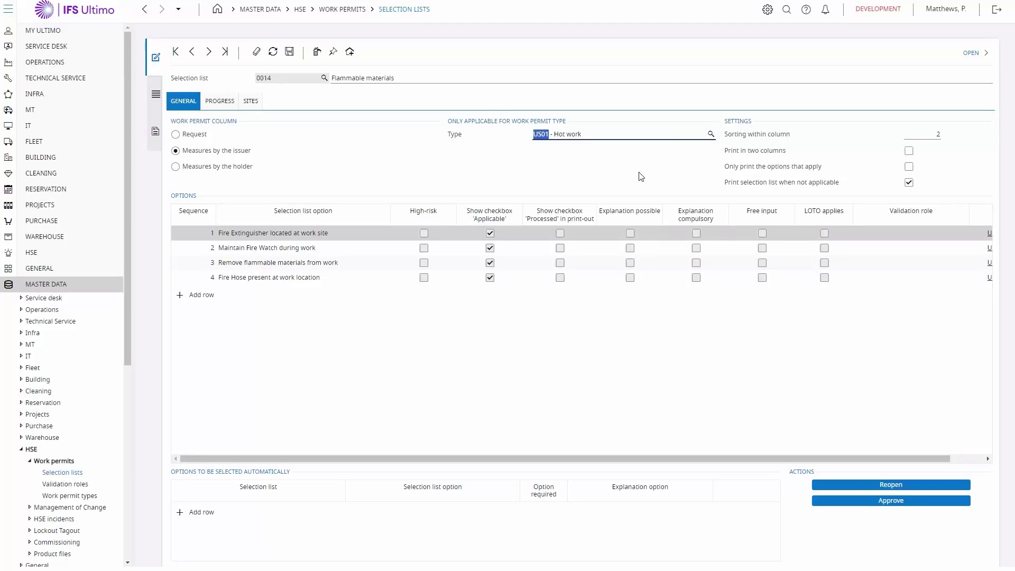
click(513, 183)
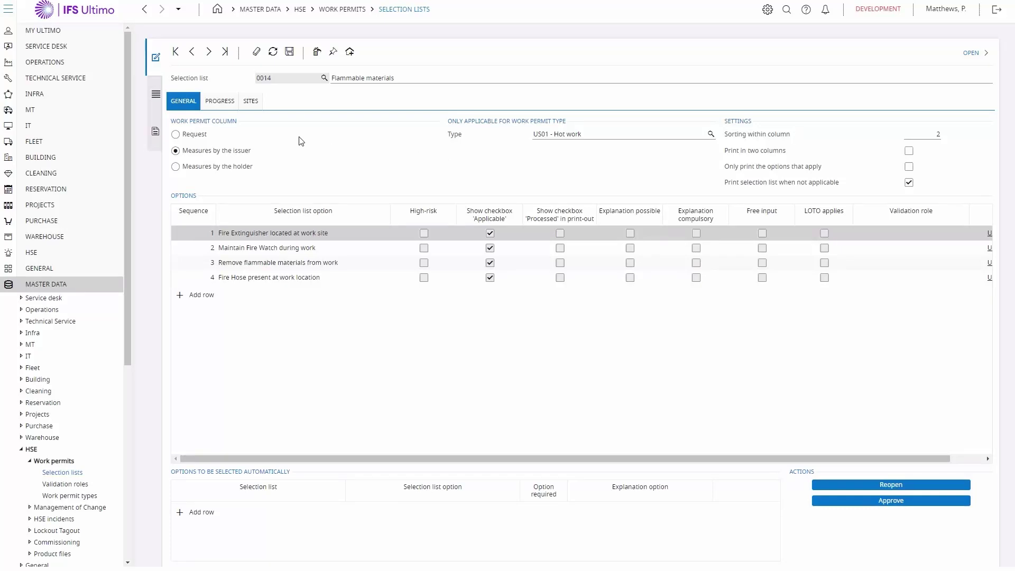
click(256, 104)
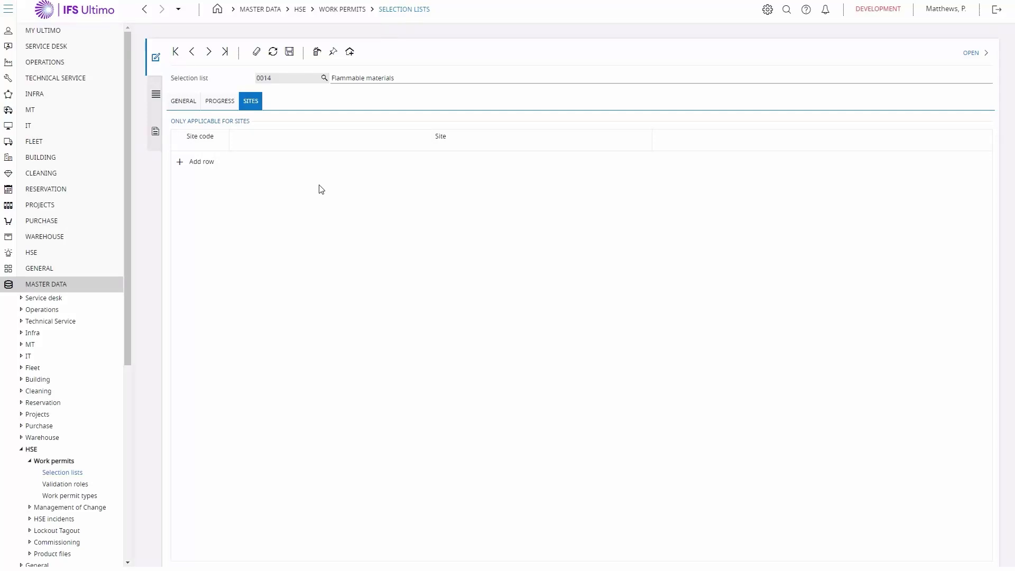
- Add Site Amsterdam and Site London to selection list 0014 and save it
click(202, 162)
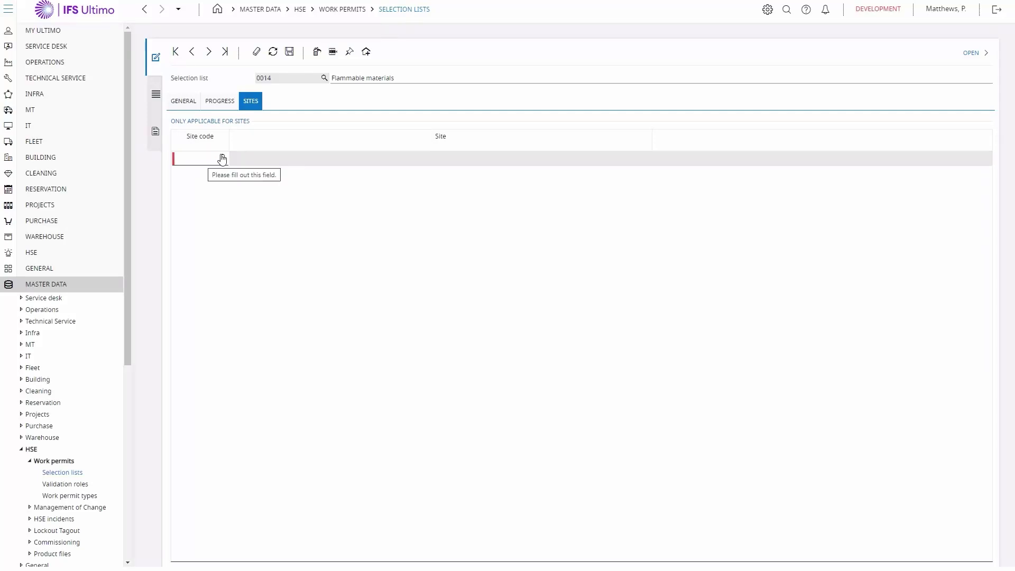
click(222, 157)
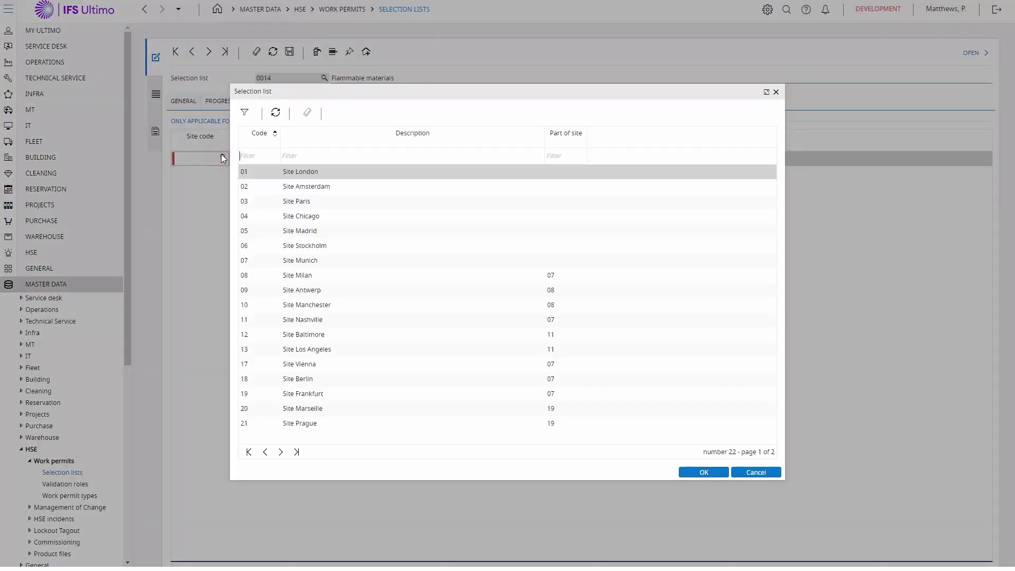
double_click(335, 190)
click(198, 176)
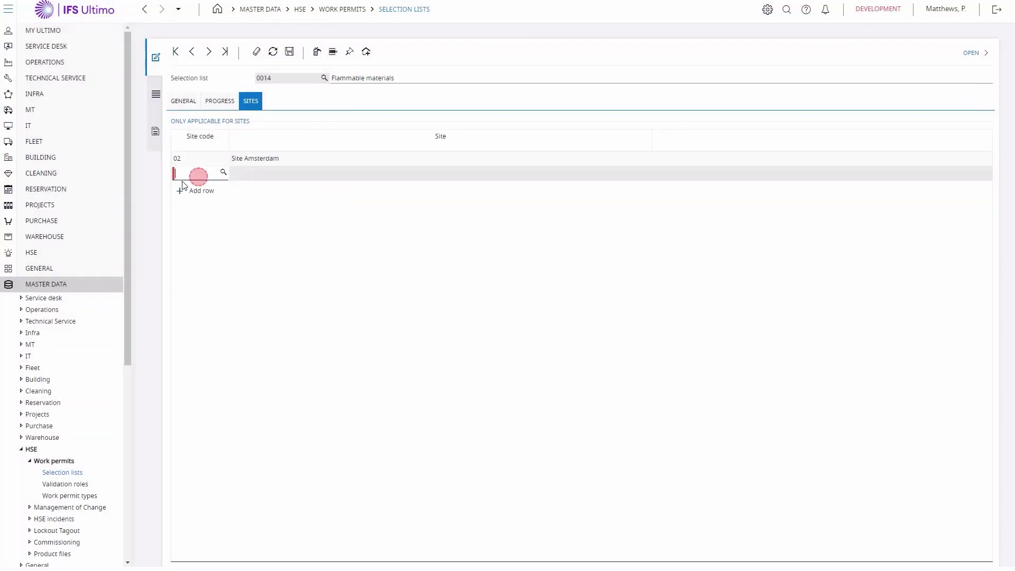
click(223, 172)
double_click(318, 174)
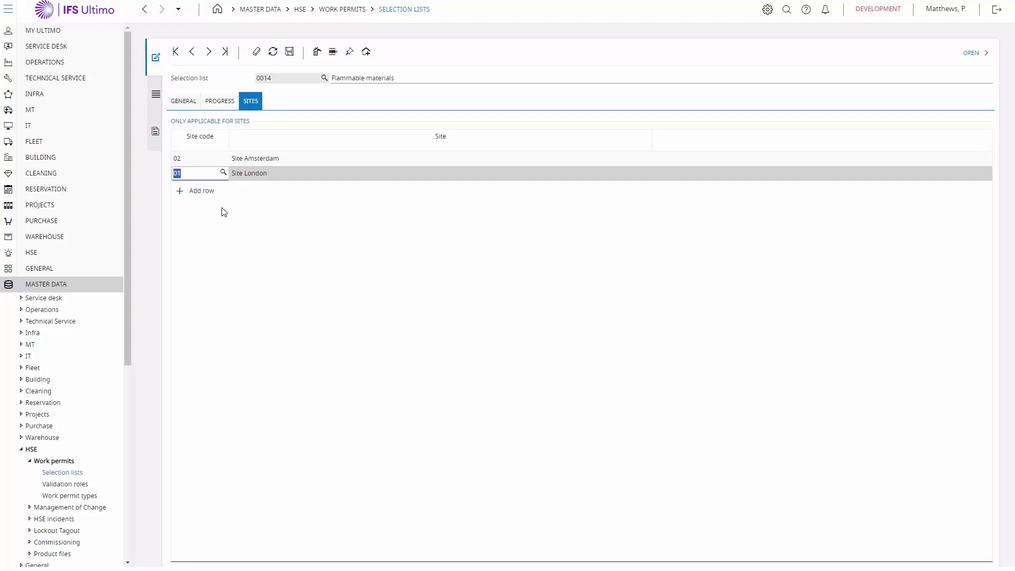
click(289, 52)
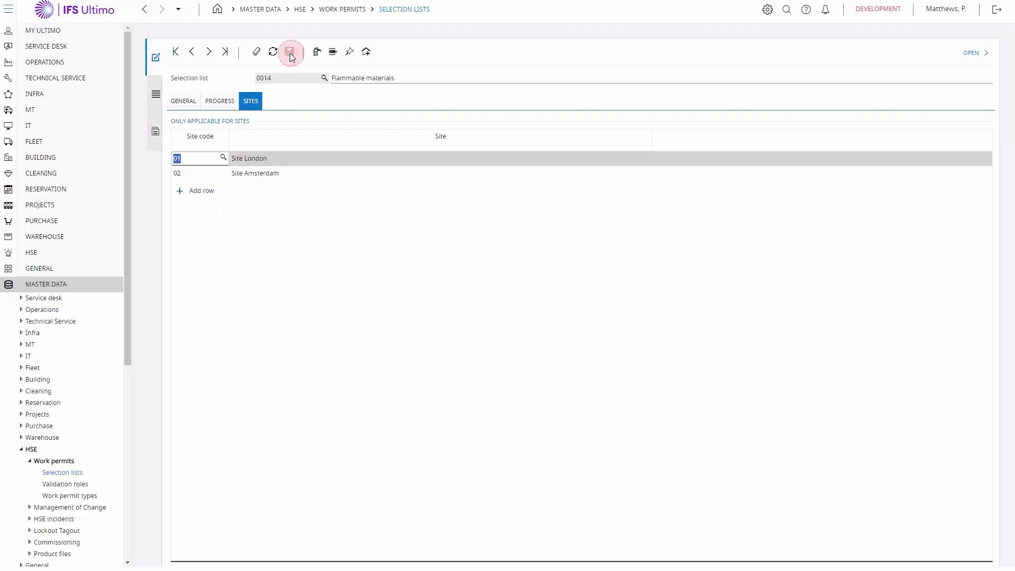
click(211, 87)
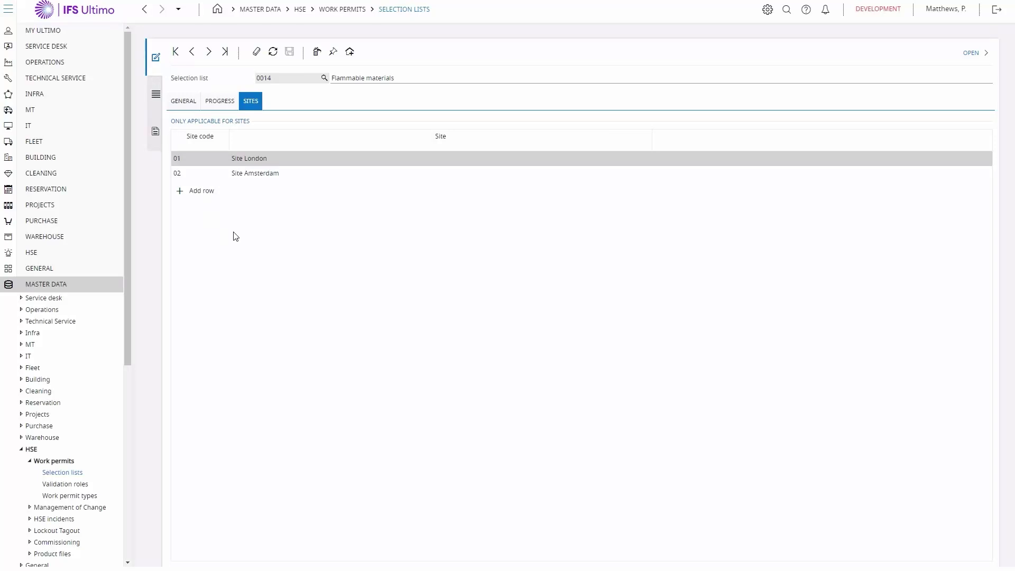
- Approve the Flammable materials selection list 0014
click(183, 101)
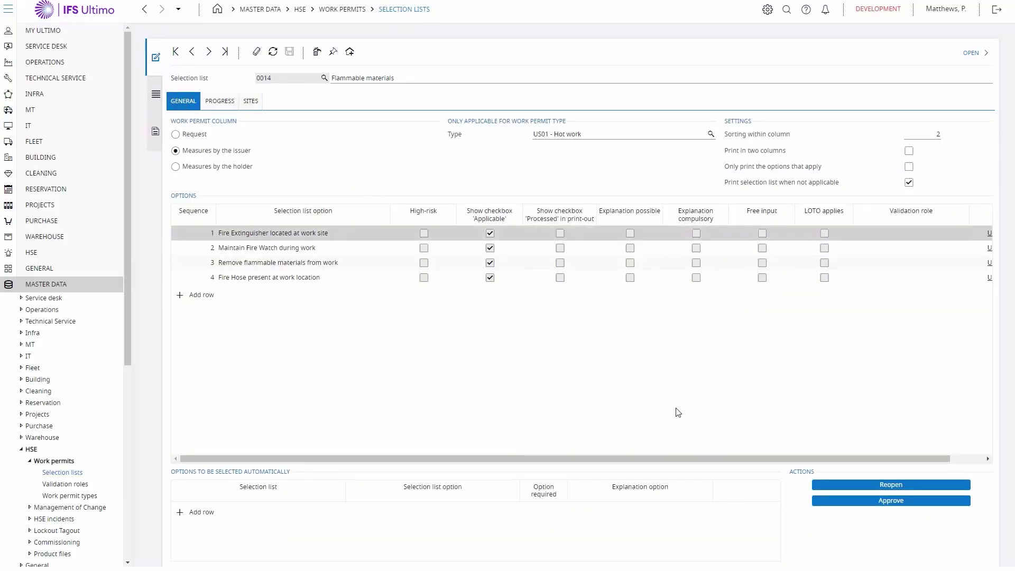
click(874, 502)
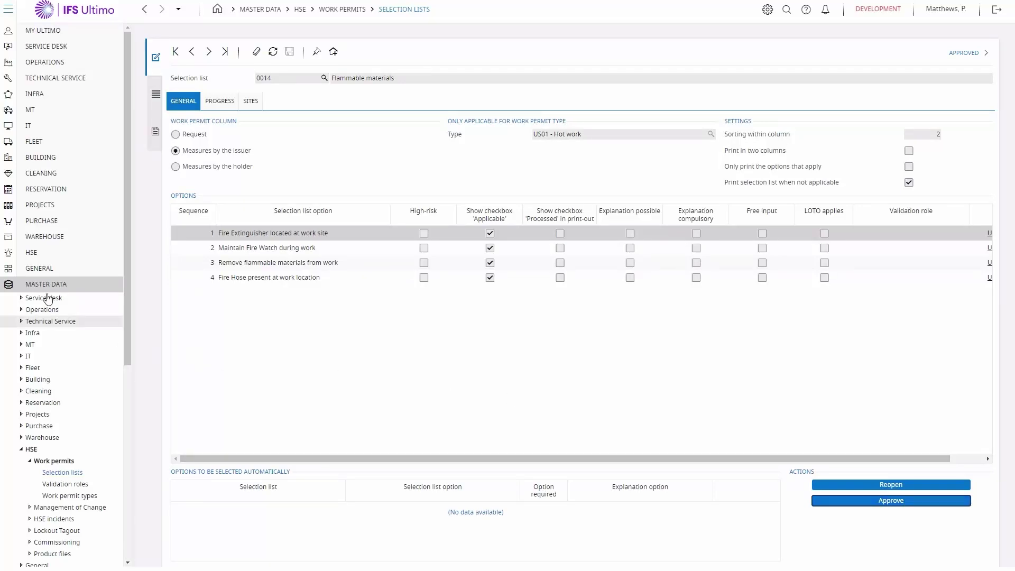
click(31, 253)
- Open work permit 000014, Licence for welding on forklift, on its issuer measures
click(55, 267)
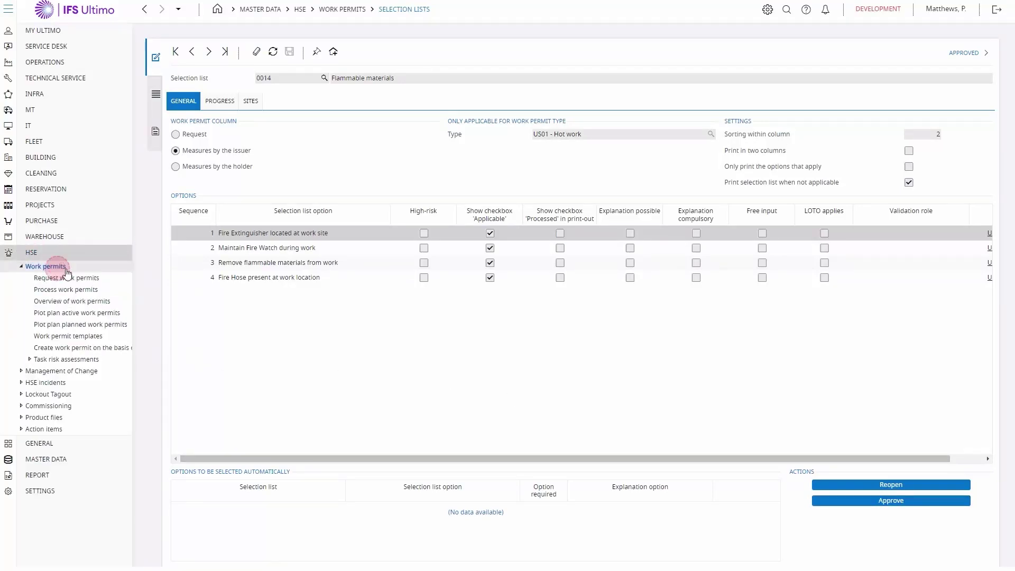
click(71, 279)
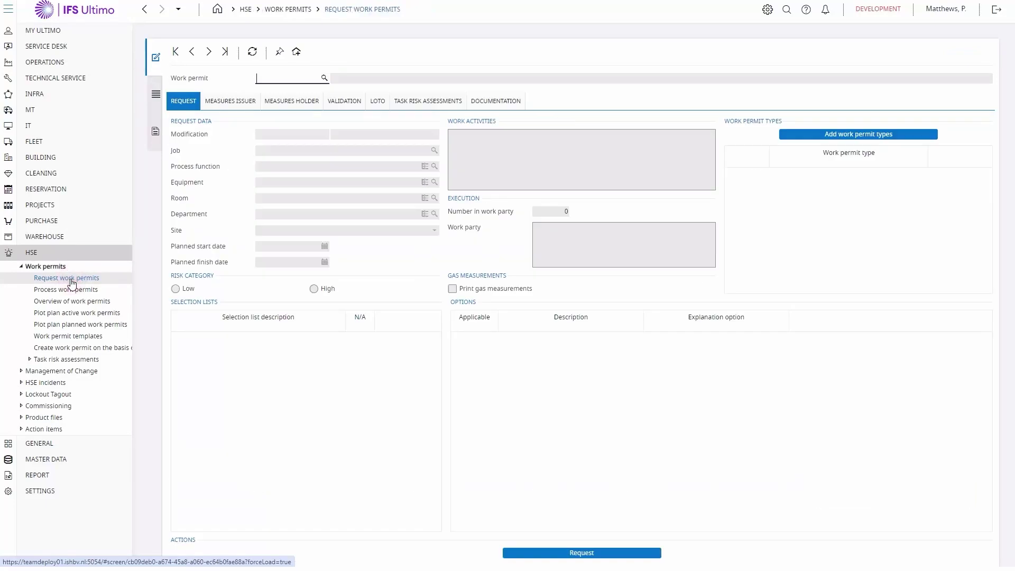
click(156, 94)
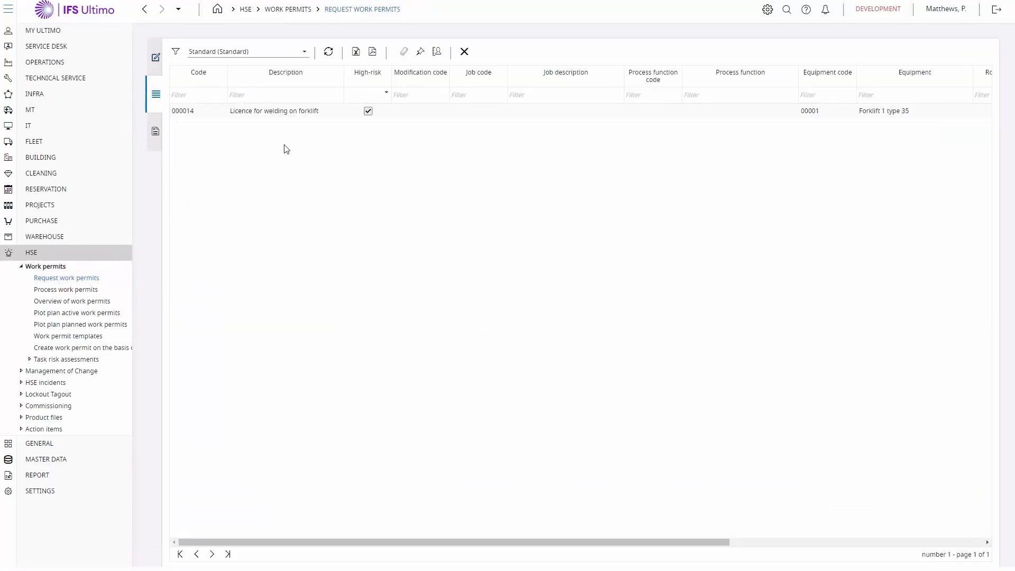
double_click(290, 112)
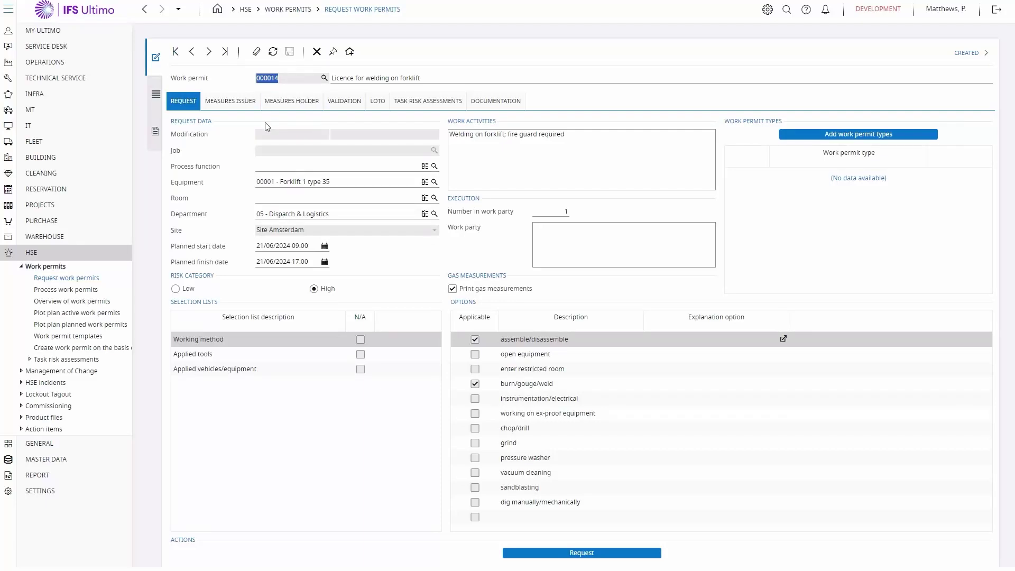
click(228, 108)
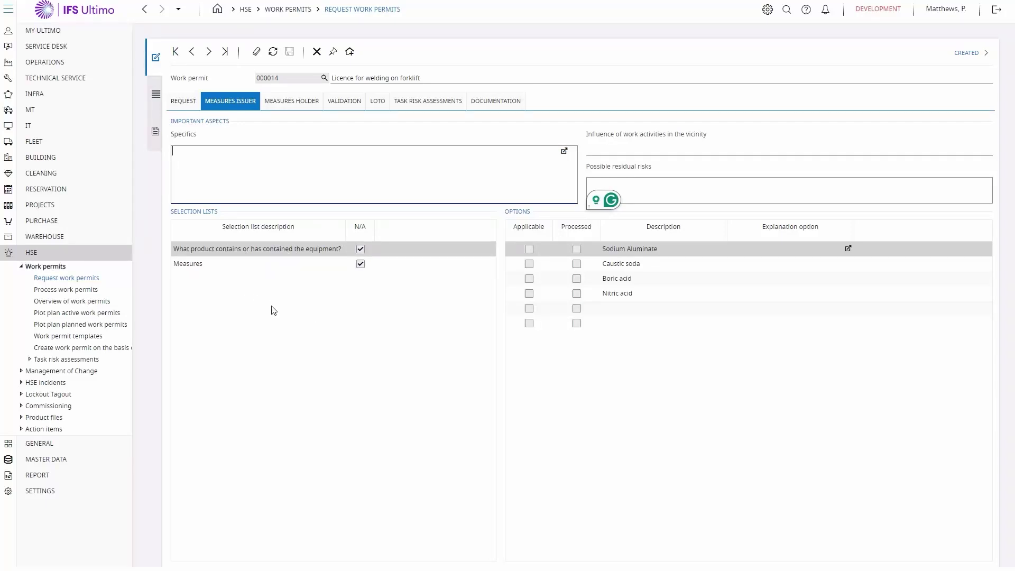
- Add the Hot work type to work permit 000014
click(179, 103)
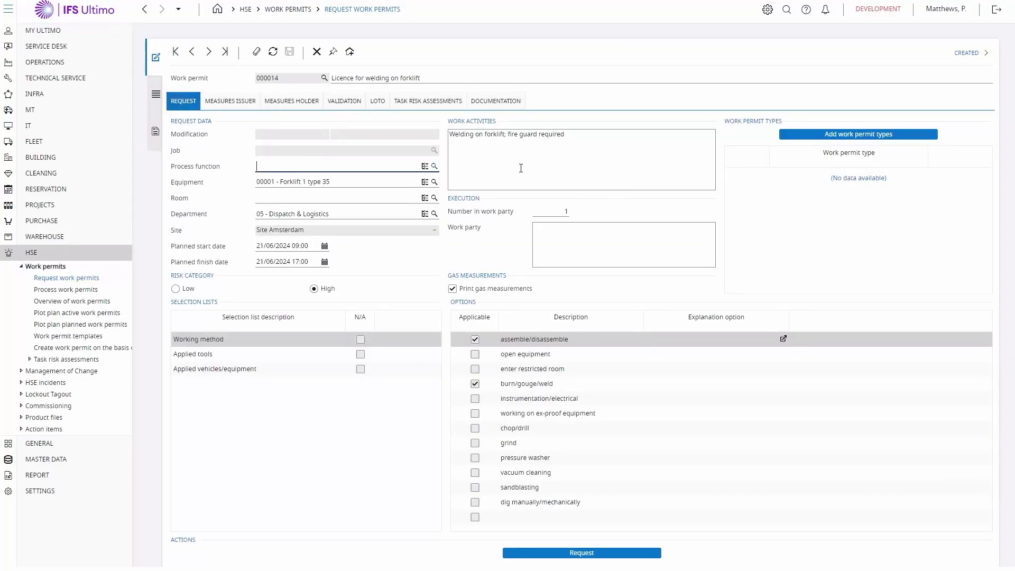
click(858, 137)
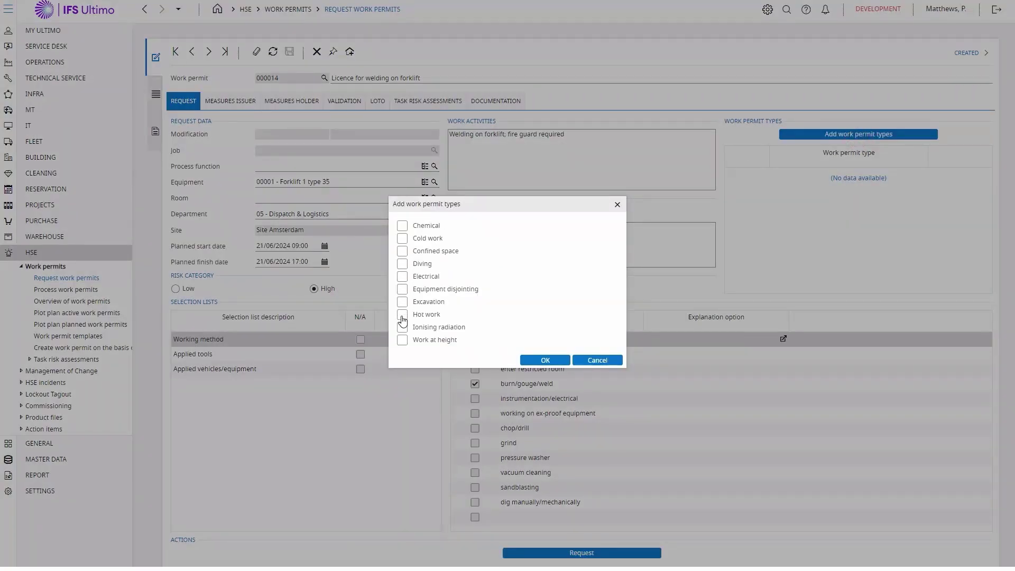
click(401, 315)
click(535, 361)
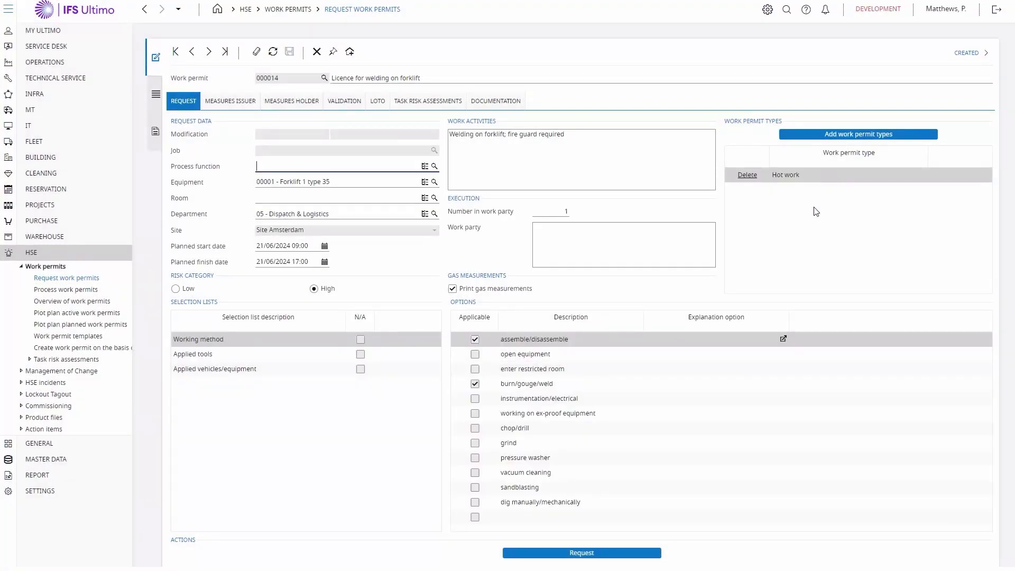
- Mark fire extinguisher and fire watch applicable in the Flammable materials list
click(240, 101)
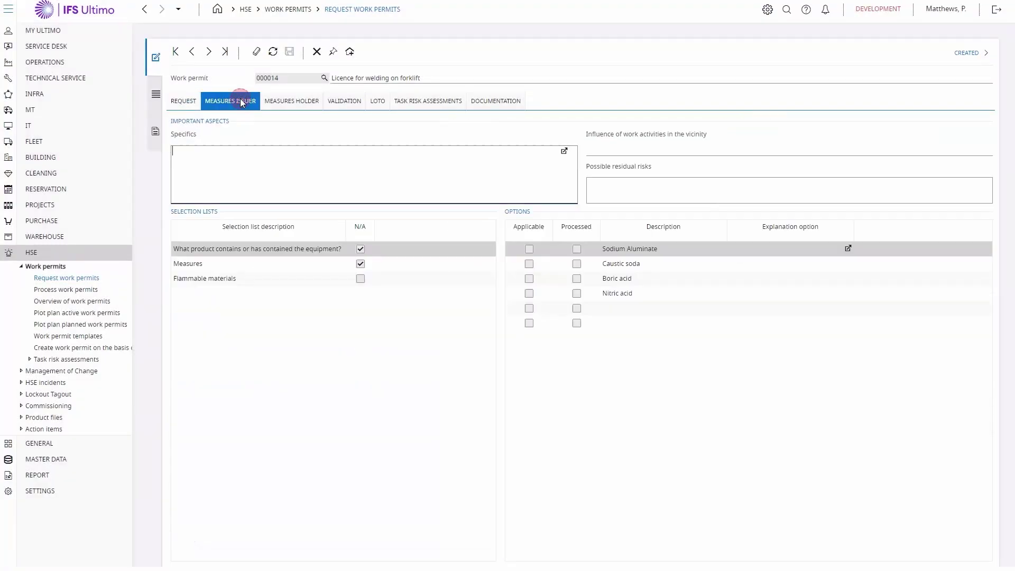
click(257, 283)
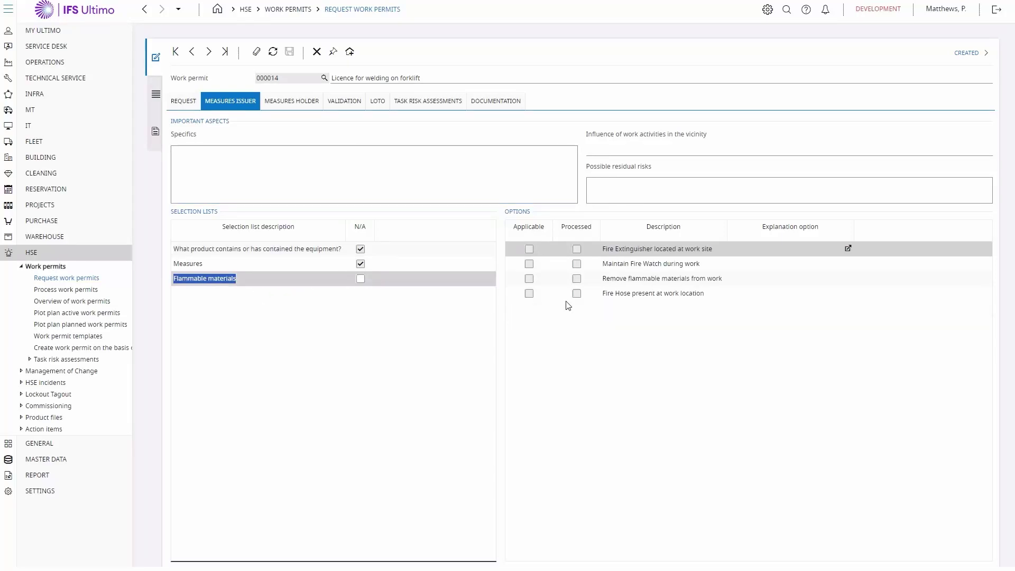
click(530, 250)
click(529, 264)
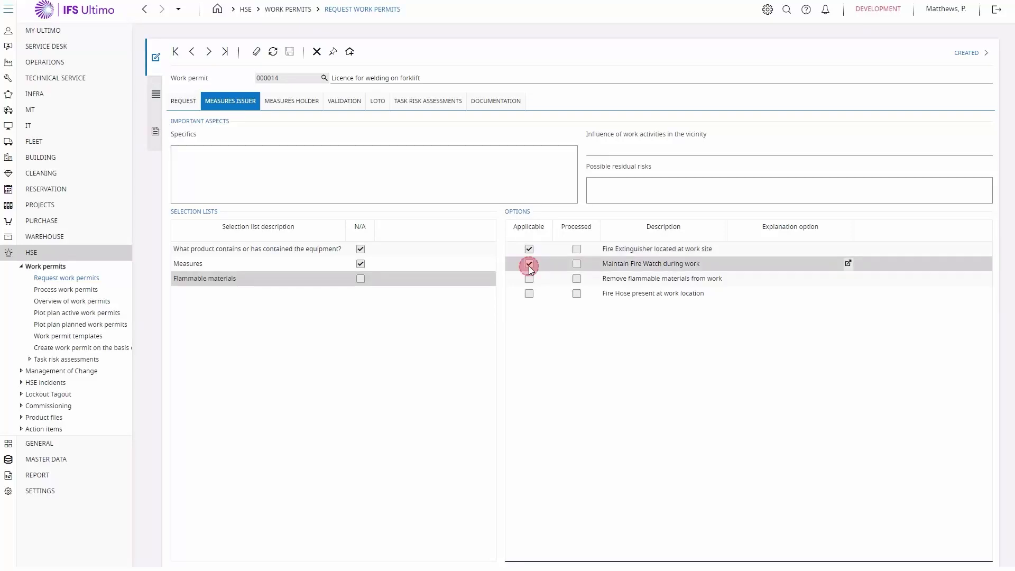
click(362, 335)
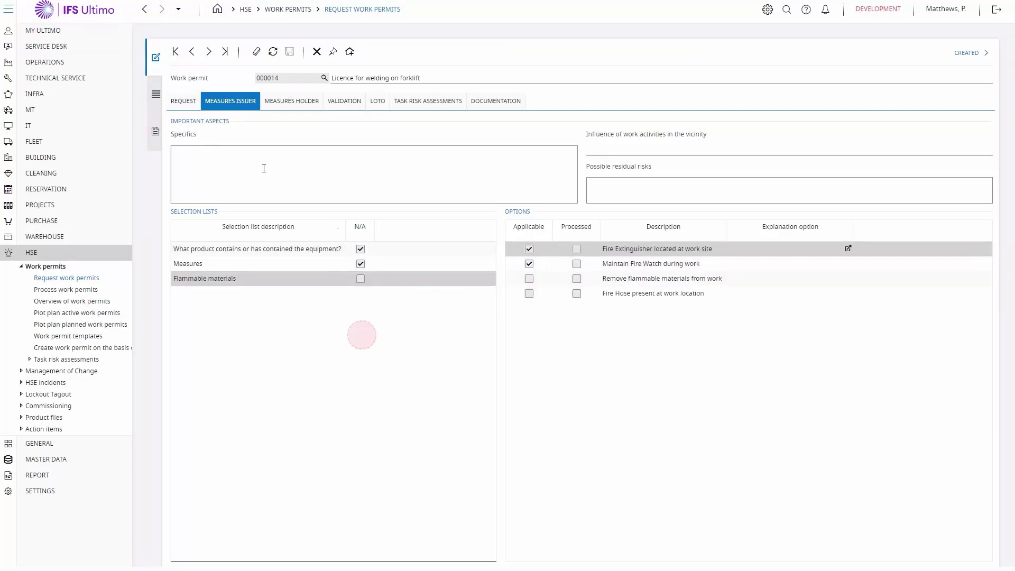
click(181, 104)
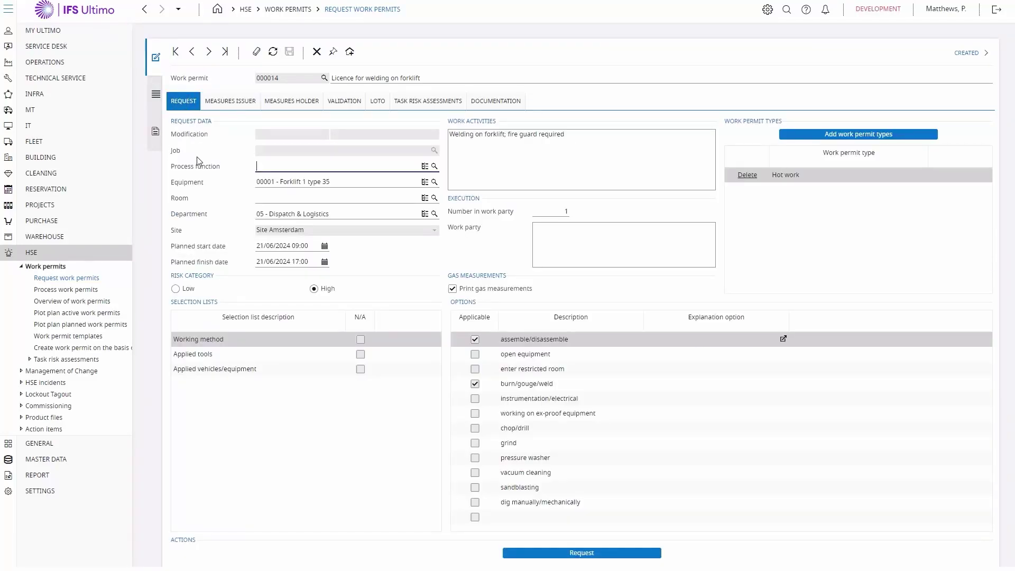
- Submit work permit 000014 as a request with gas measurement printing left on
click(465, 247)
click(453, 290)
click(455, 294)
click(586, 559)
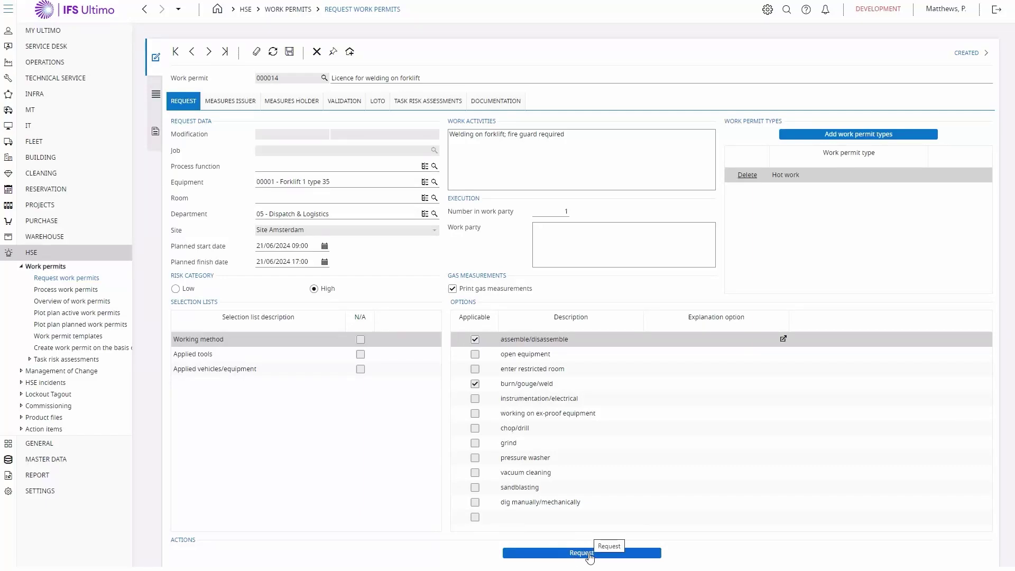
click(589, 556)
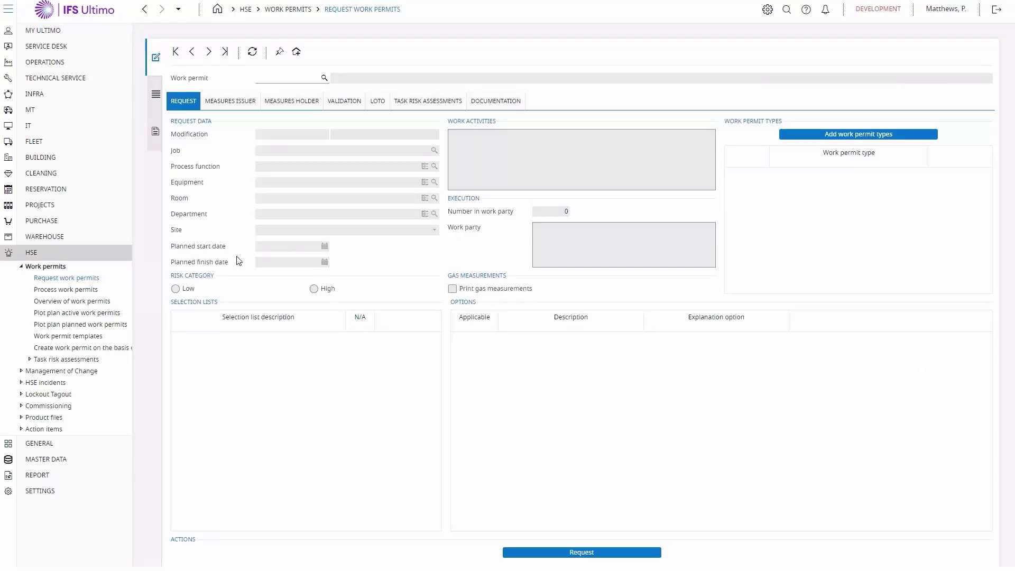
click(64, 290)
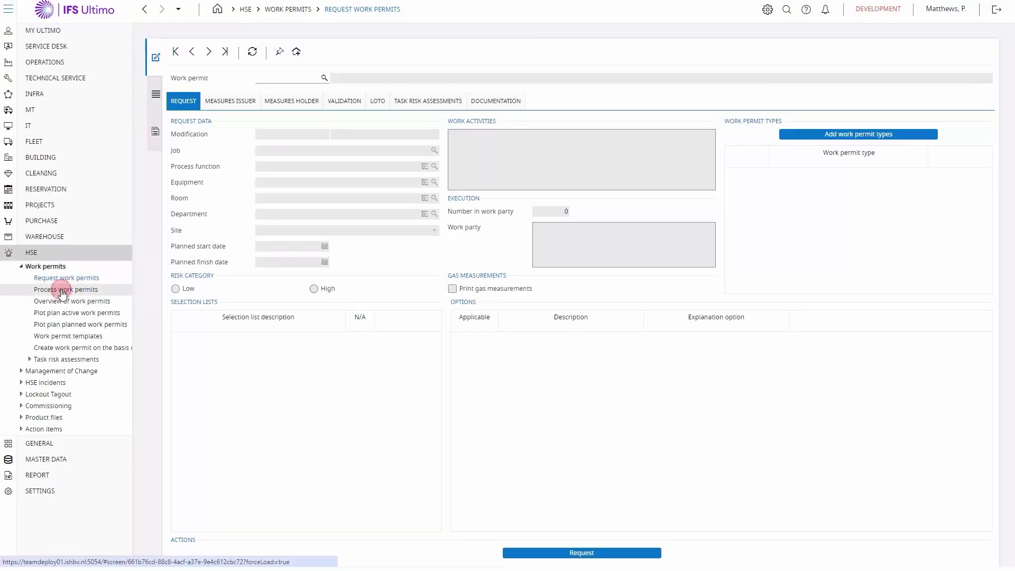
- Print work permit 000014 without gas measurements or the linked task risk assessment
click(207, 72)
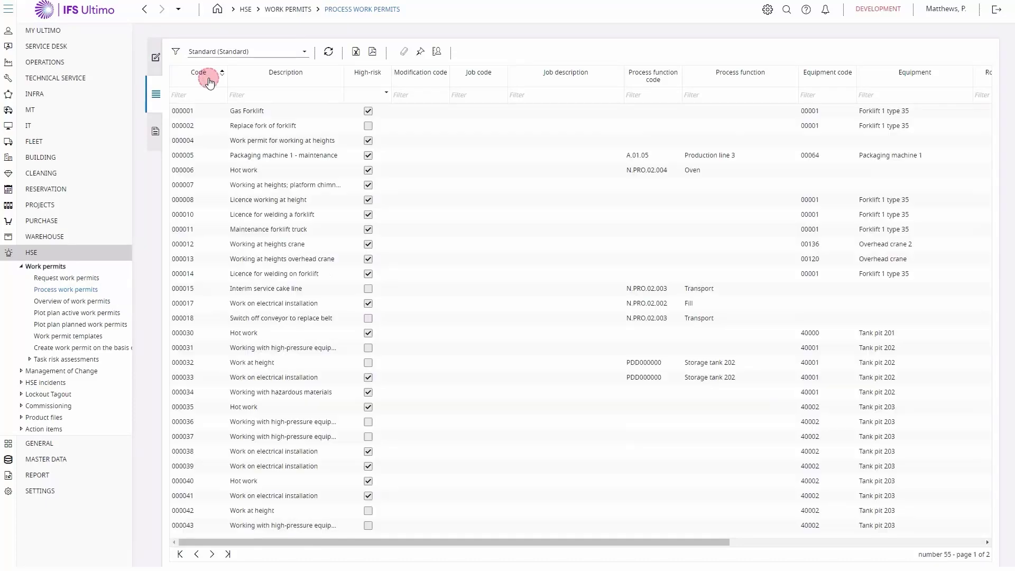
double_click(254, 275)
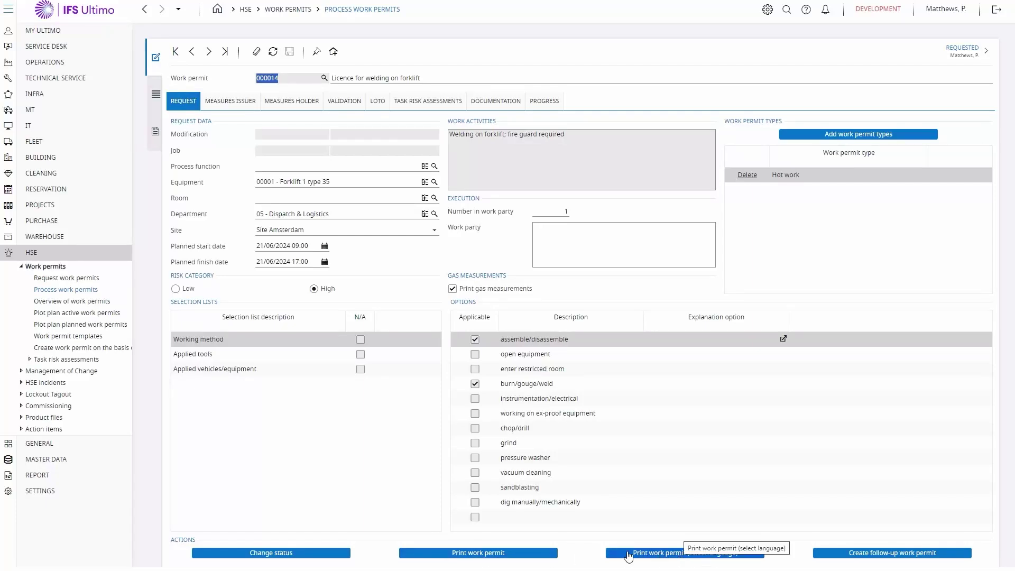
click(452, 289)
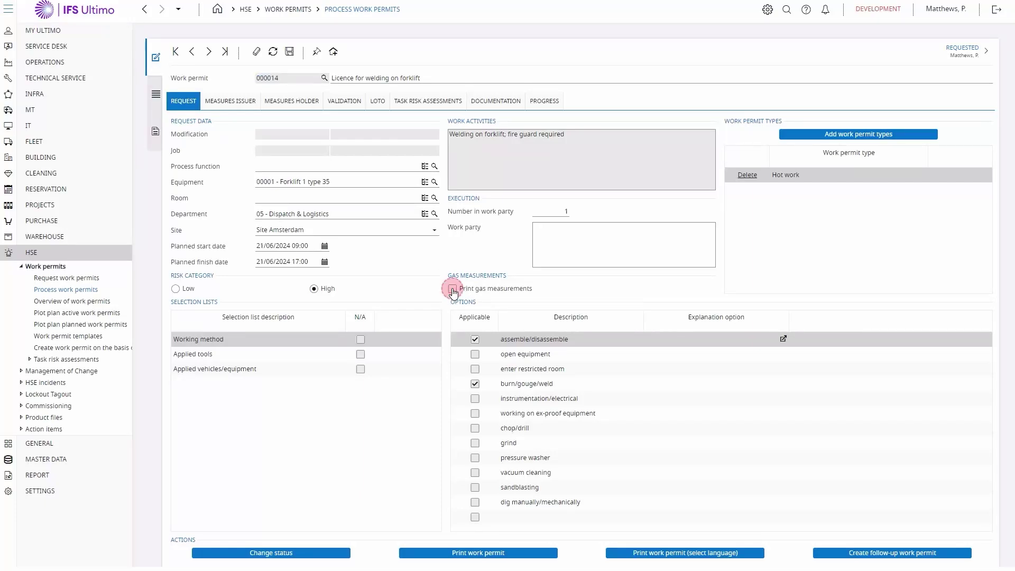
click(470, 553)
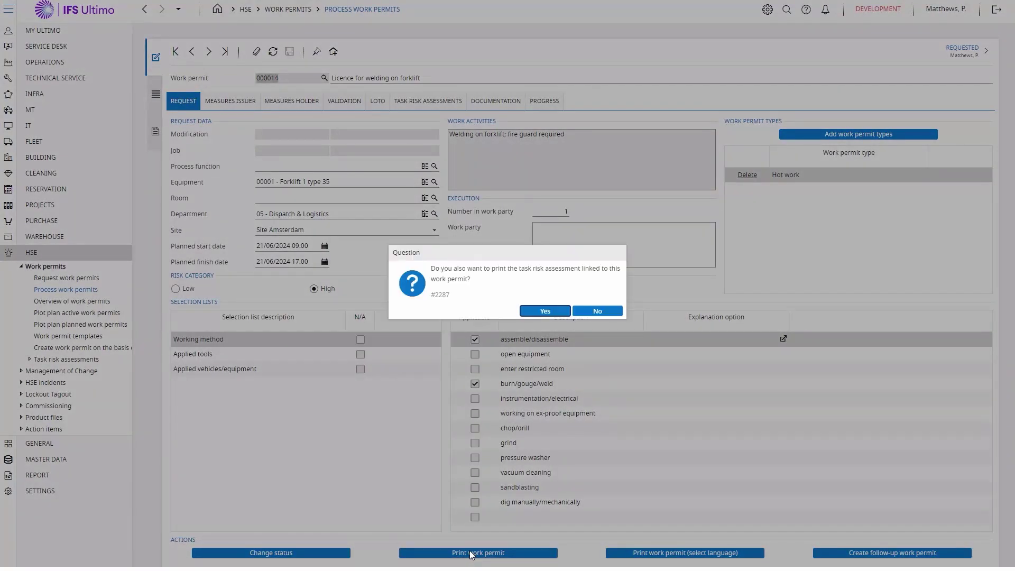
click(593, 314)
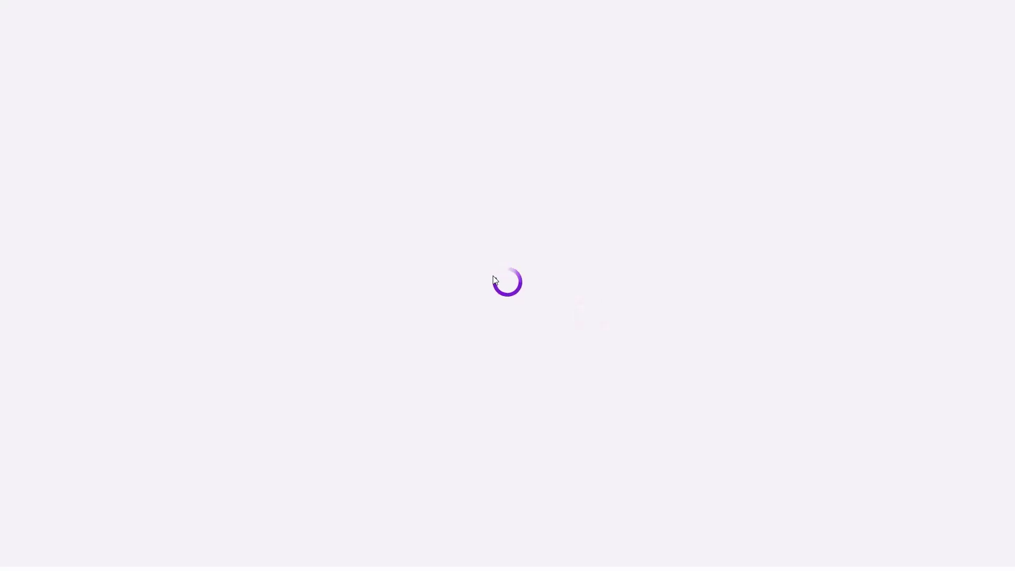